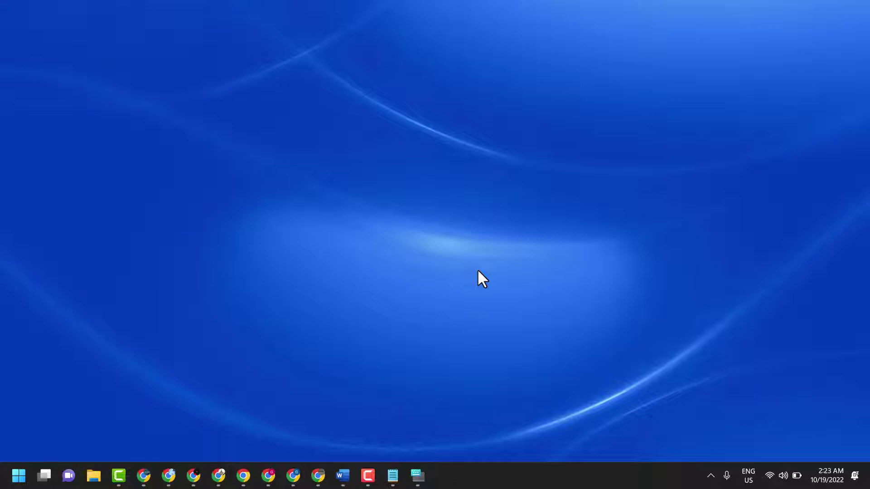
# Step: Launch Settings from Start and go to Time & language > Language & region
pyautogui.click(18, 475)
pyautogui.click(102, 194)
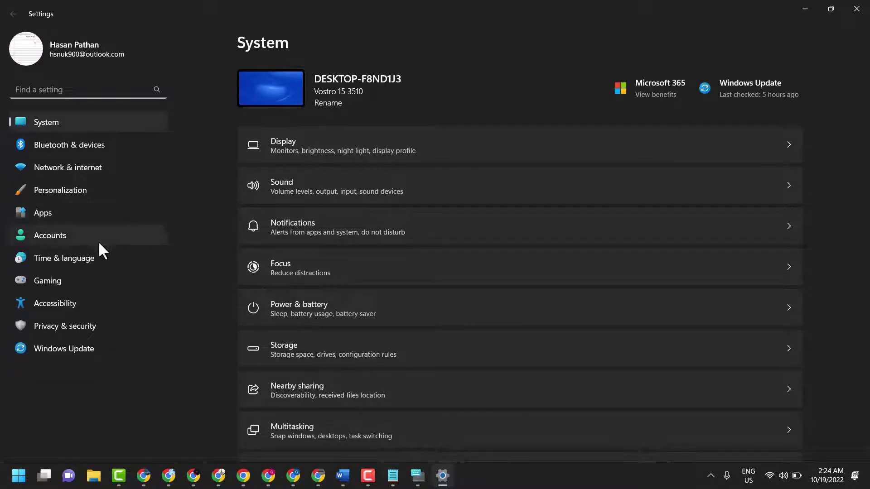
pyautogui.click(88, 257)
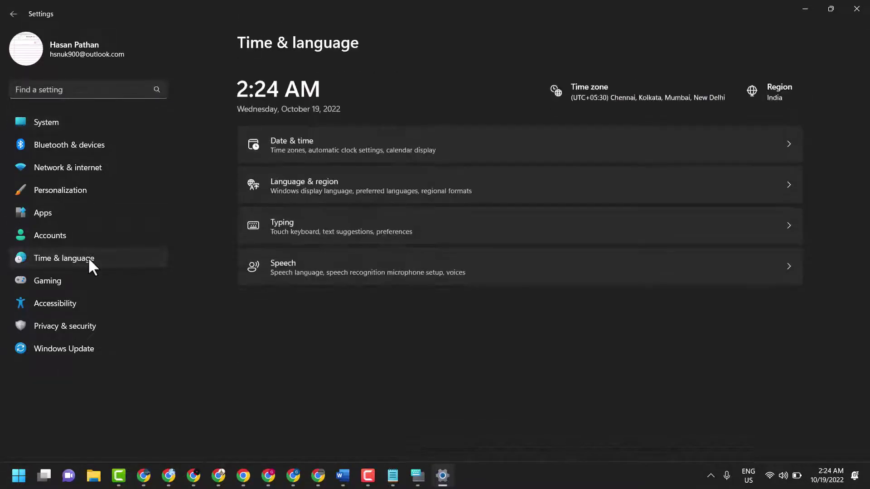
pyautogui.click(310, 186)
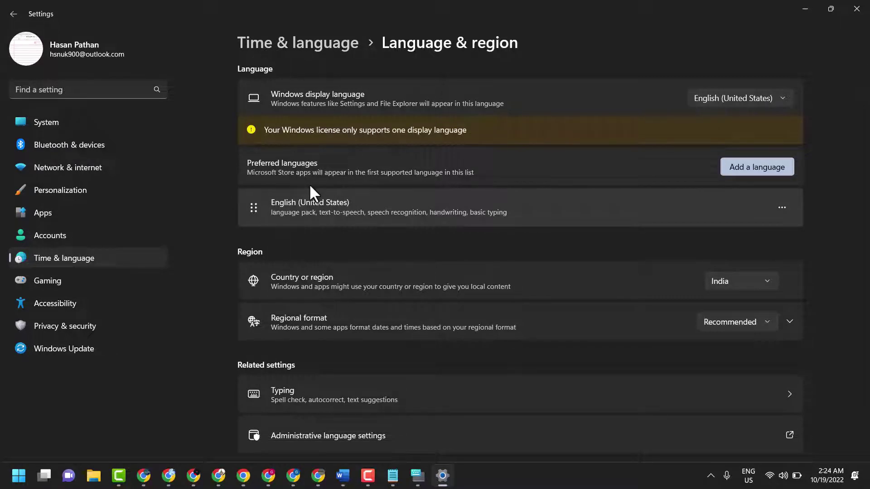
pyautogui.click(745, 167)
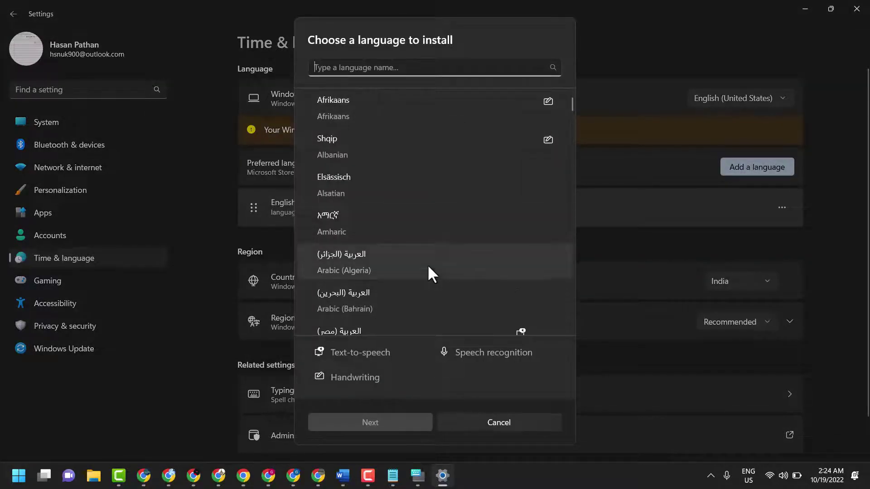
pyautogui.scroll(-10, 427, 268)
pyautogui.scroll(-10, 429, 268)
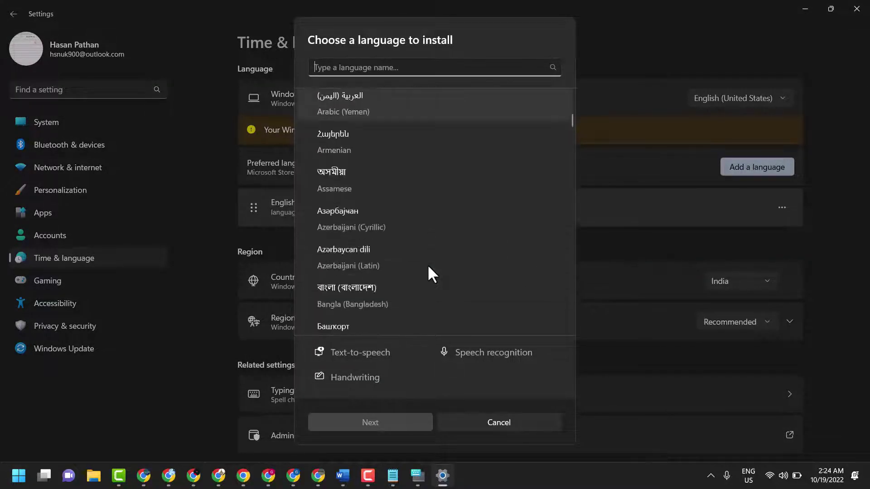
pyautogui.scroll(-5, 427, 265)
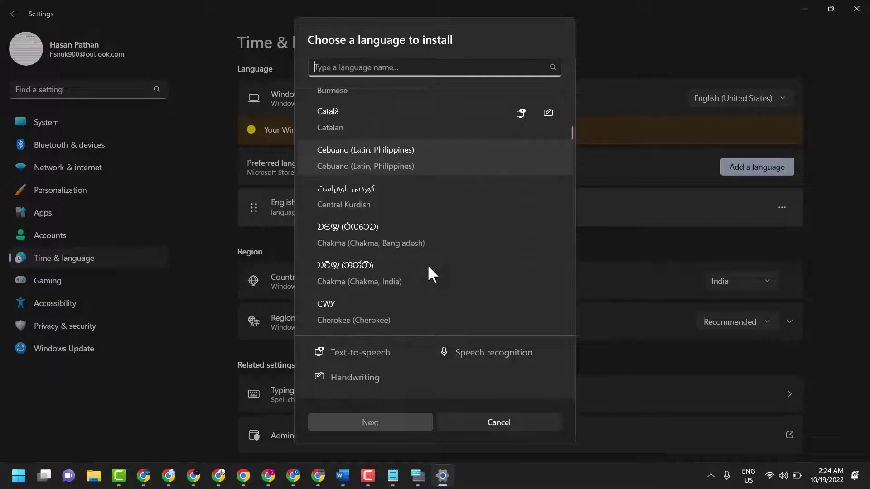
pyautogui.scroll(-8, 379, 271)
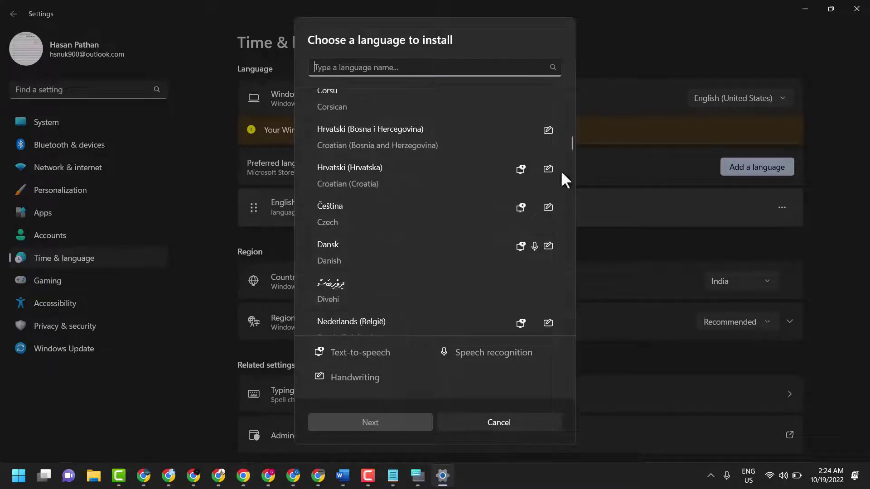
pyautogui.click(512, 422)
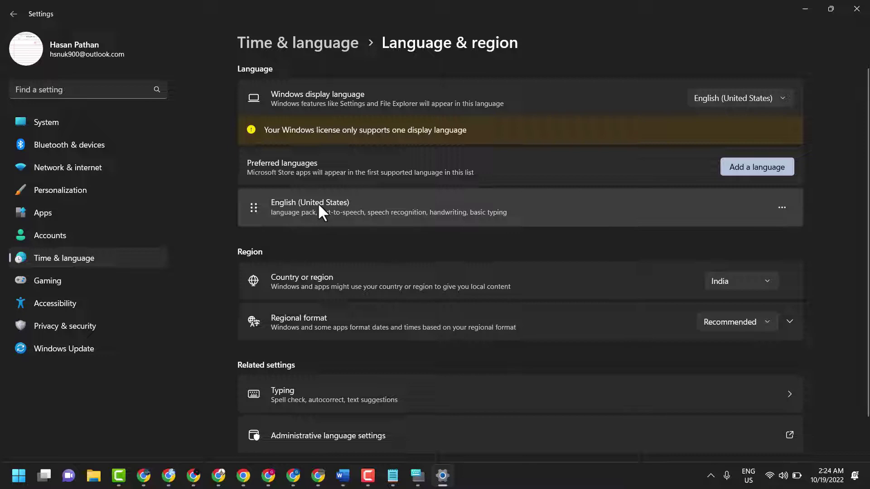
# Step: Open the Language options page for English (United States)
pyautogui.click(781, 208)
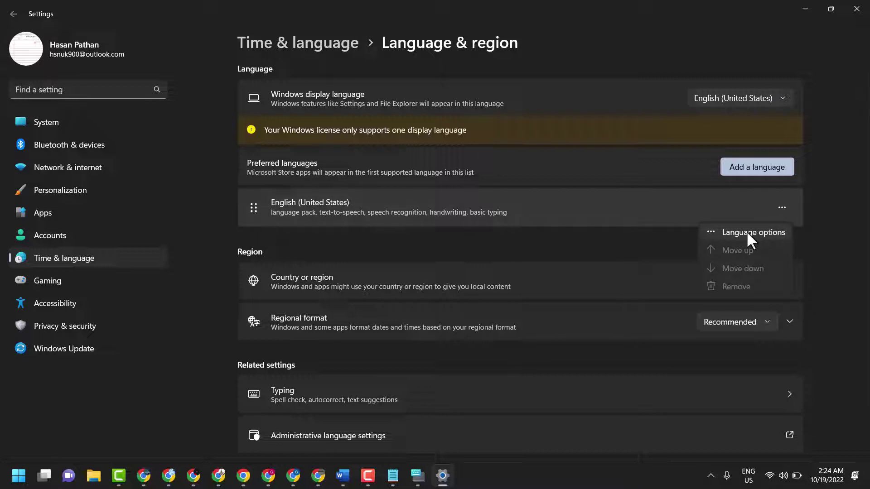
pyautogui.click(748, 235)
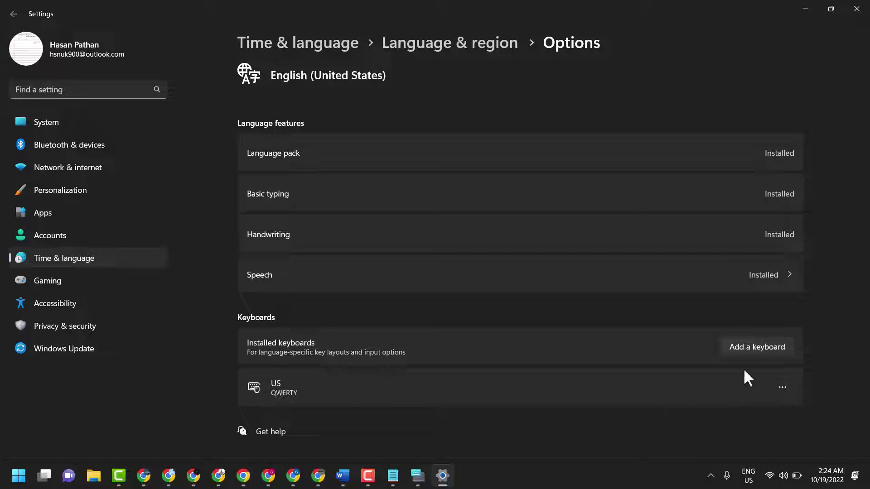
# Step: Add the Azerbaijani (Standard) keyboard, then remove it, leaving only US QWERTY
pyautogui.click(744, 346)
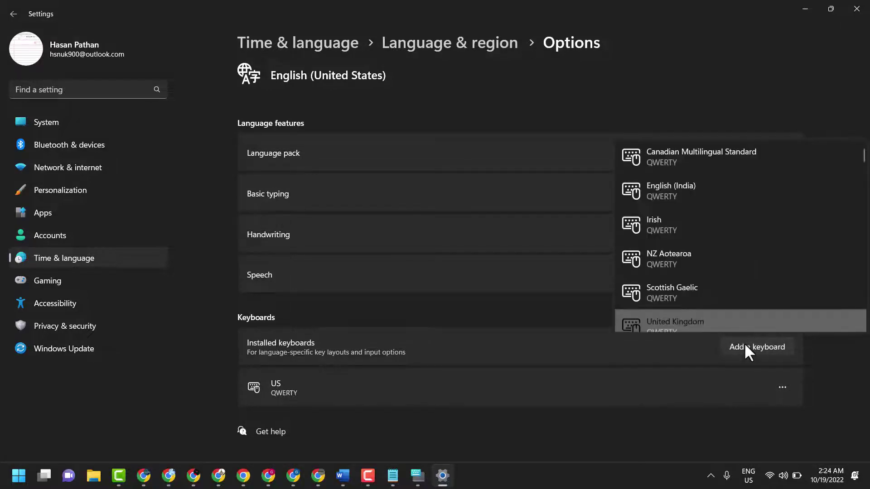
pyautogui.scroll(-8, 705, 251)
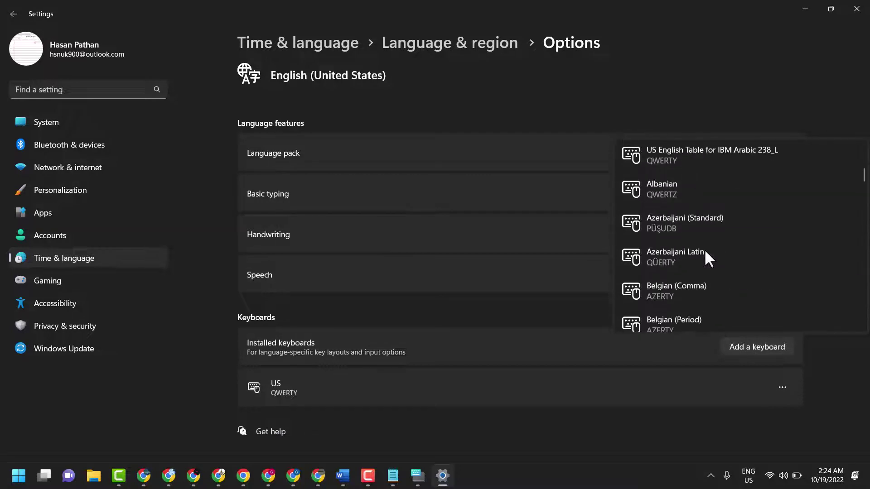
pyautogui.click(676, 224)
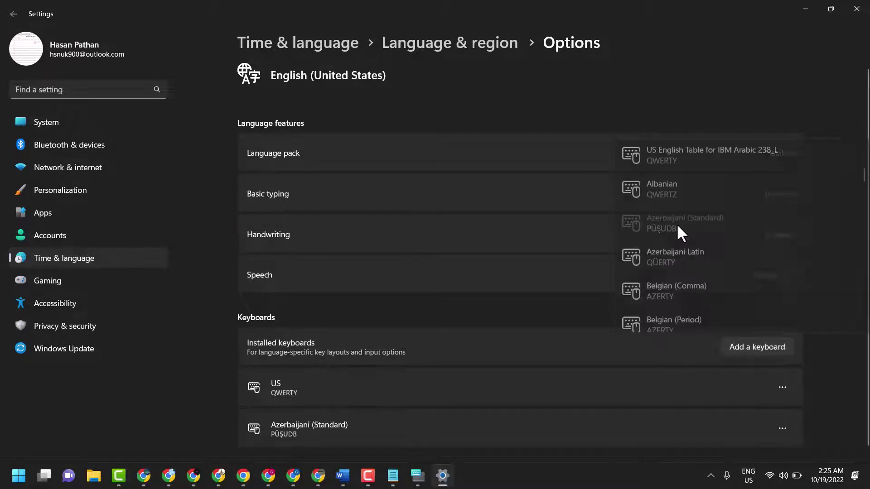
pyautogui.scroll(-1, 362, 418)
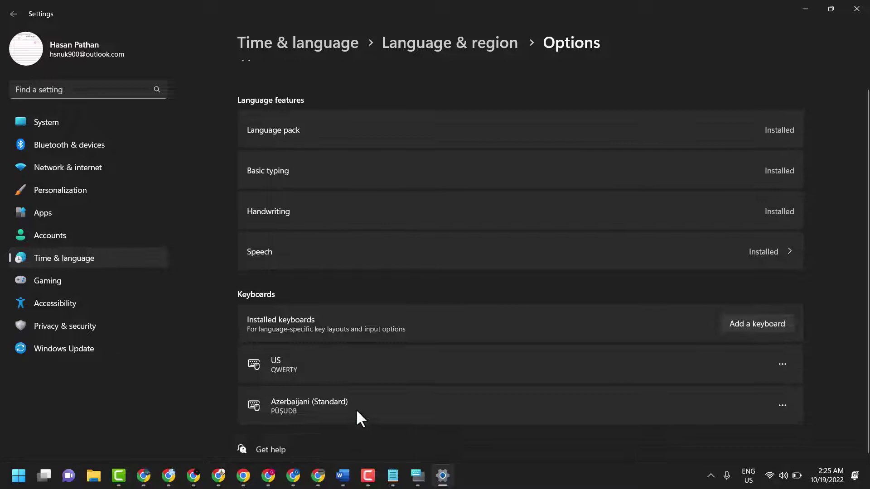
pyautogui.click(781, 405)
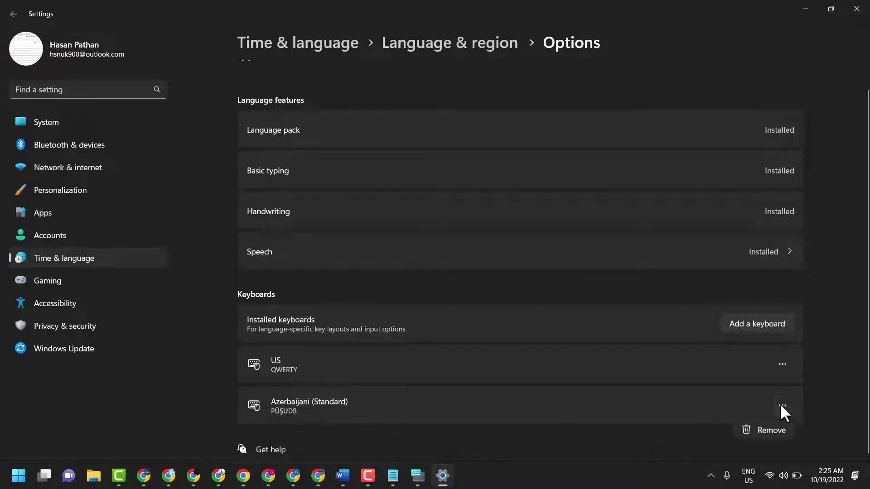
pyautogui.click(764, 430)
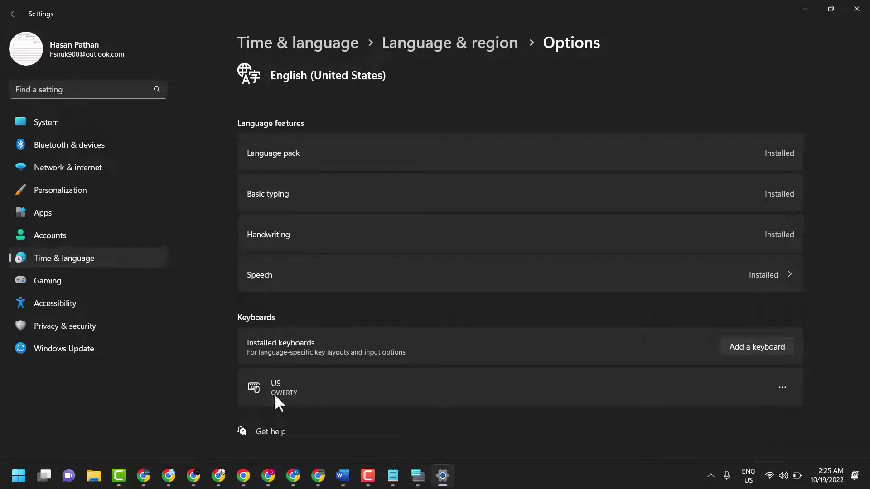
# Step: Close Settings and dismiss the Start menu to reveal the empty desktop
pyautogui.click(853, 6)
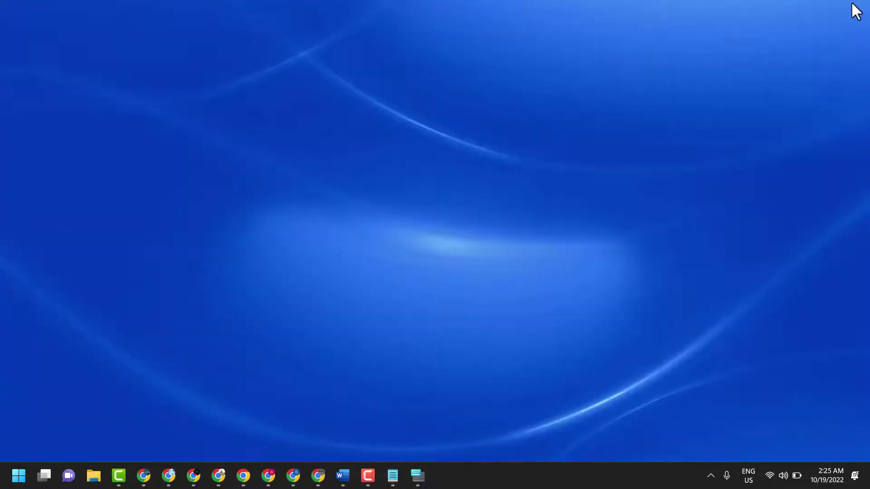
pyautogui.click(14, 474)
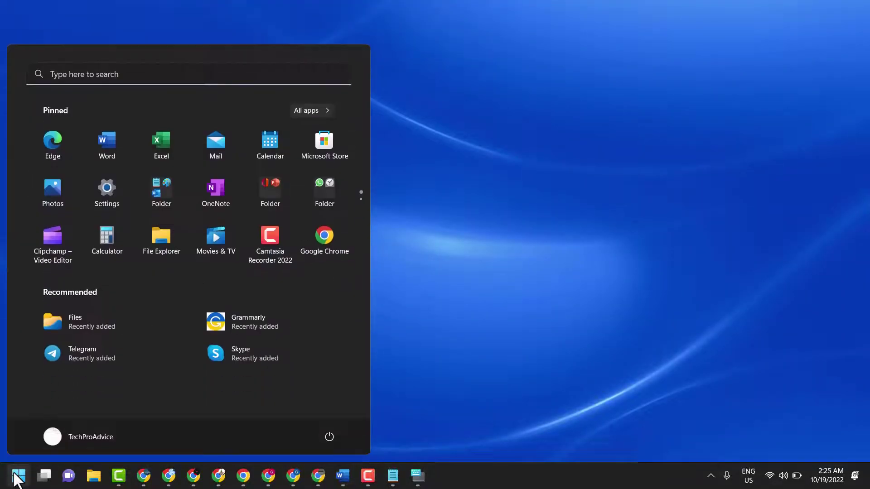
pyautogui.click(474, 325)
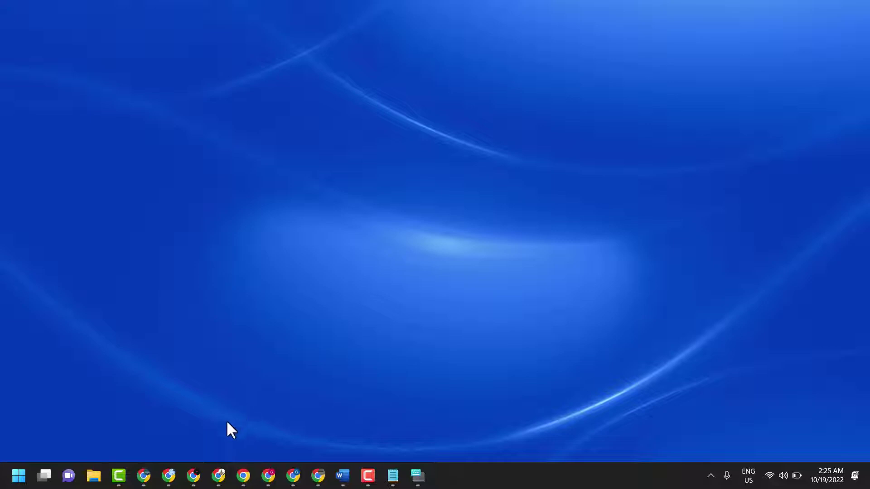
# Step: In Chrome, search Google for 'hash' in a new tab and browse the results
pyautogui.click(140, 474)
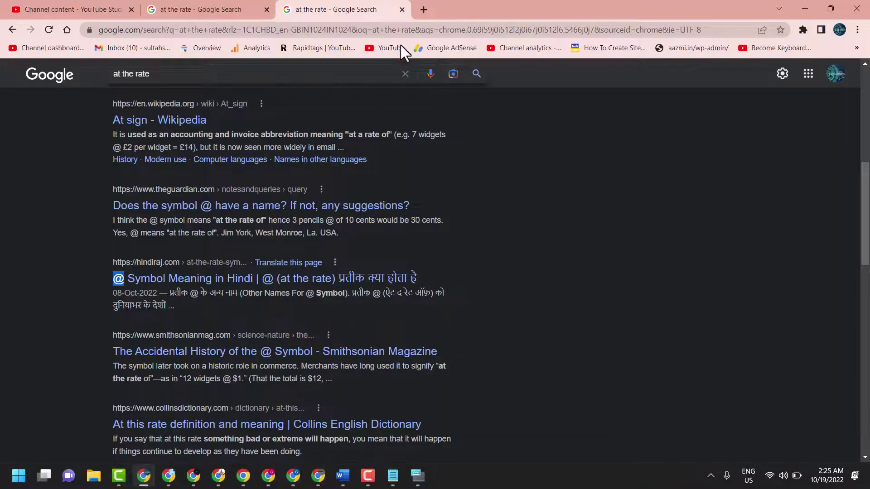
pyautogui.click(431, 8)
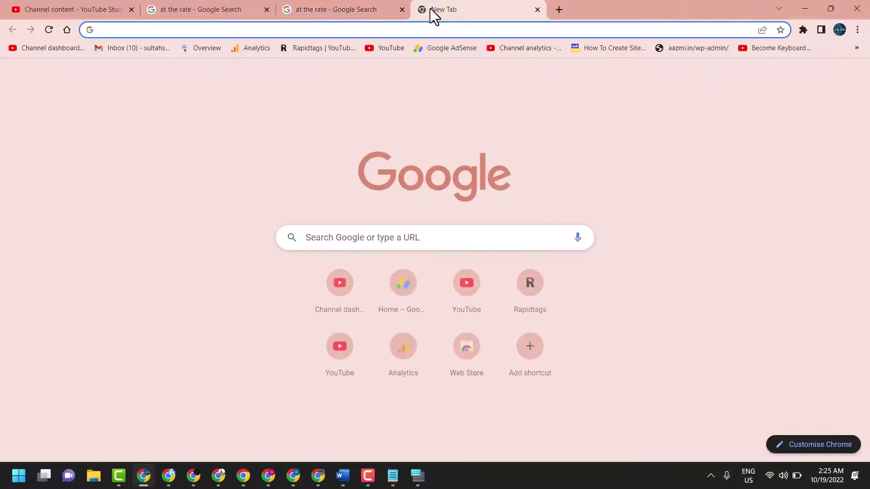
pyautogui.write('hash')
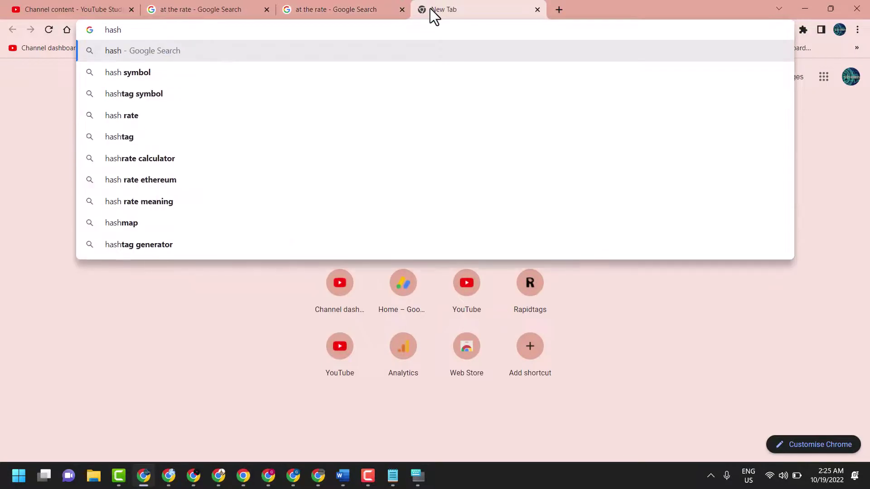
pyautogui.press('Return')
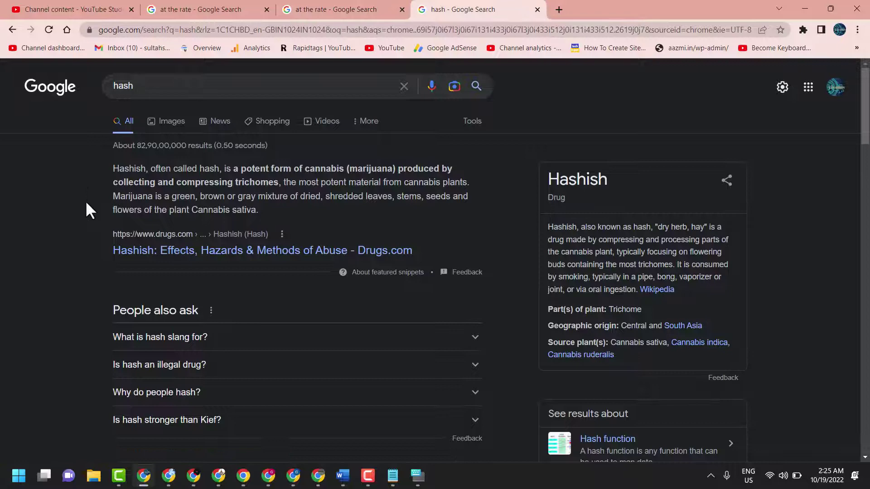
pyautogui.scroll(-10, 85, 201)
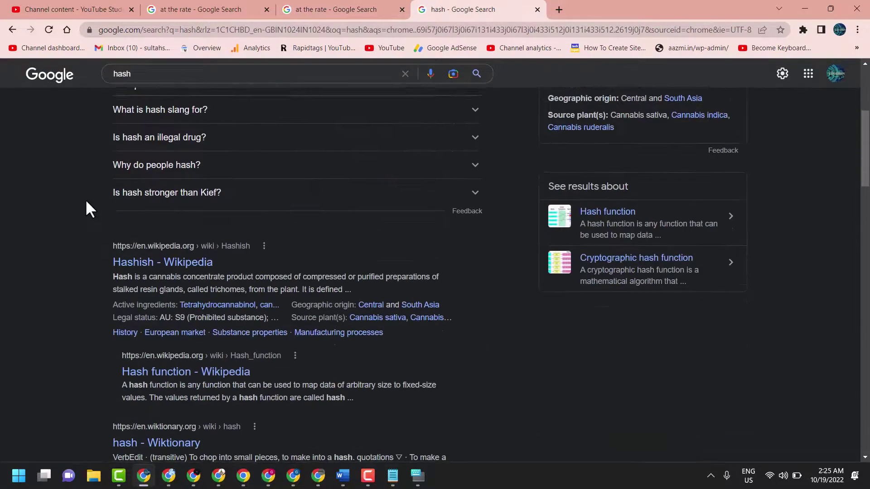
pyautogui.scroll(-6, 85, 198)
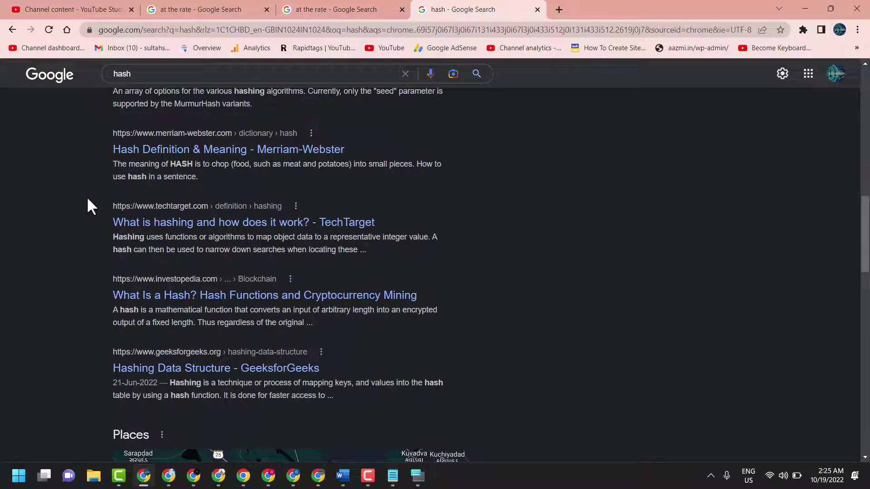
pyautogui.scroll(15, 89, 196)
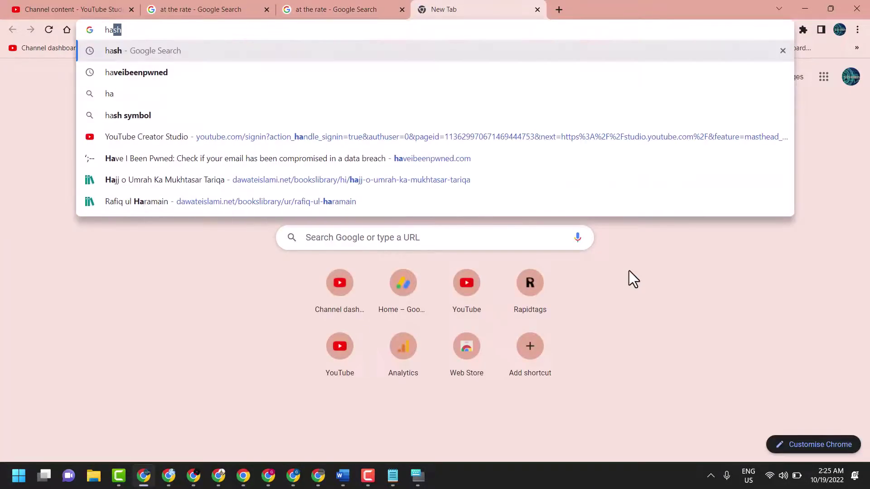
# Step: Search Google for 'hash symbol'
pyautogui.write('sh')
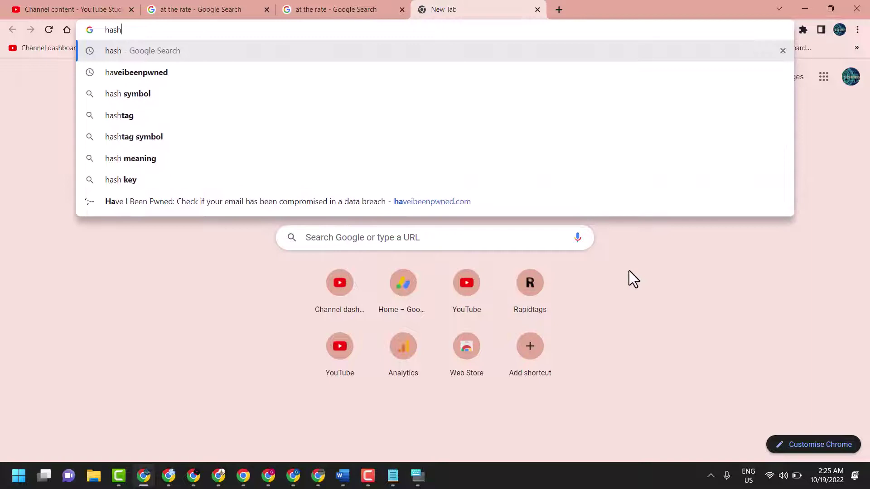
pyautogui.write(' syn')
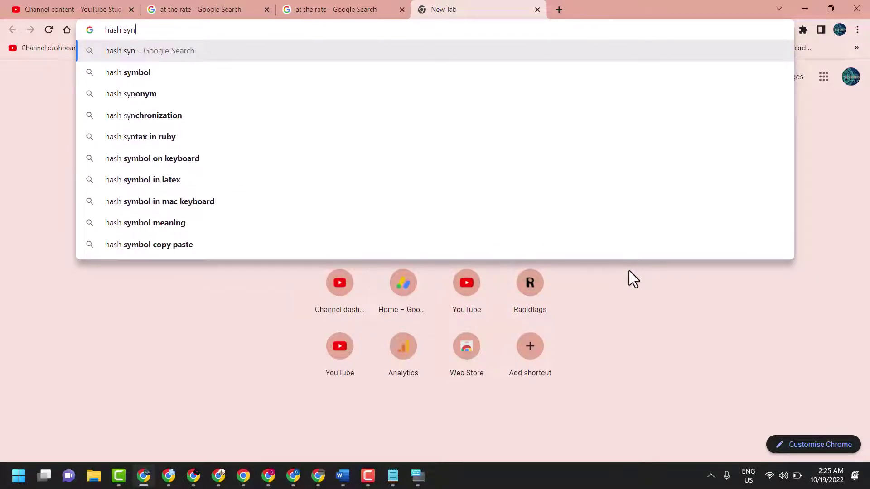
pyautogui.press('BackSpace')
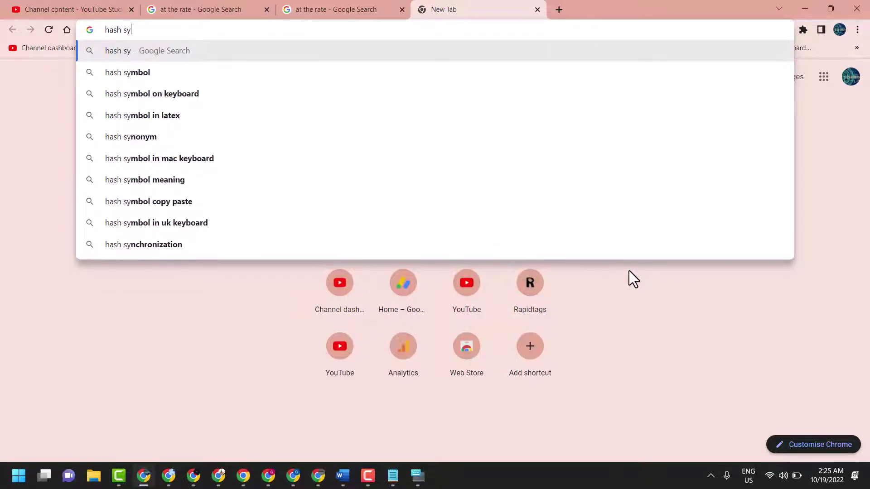
pyautogui.write('mbol')
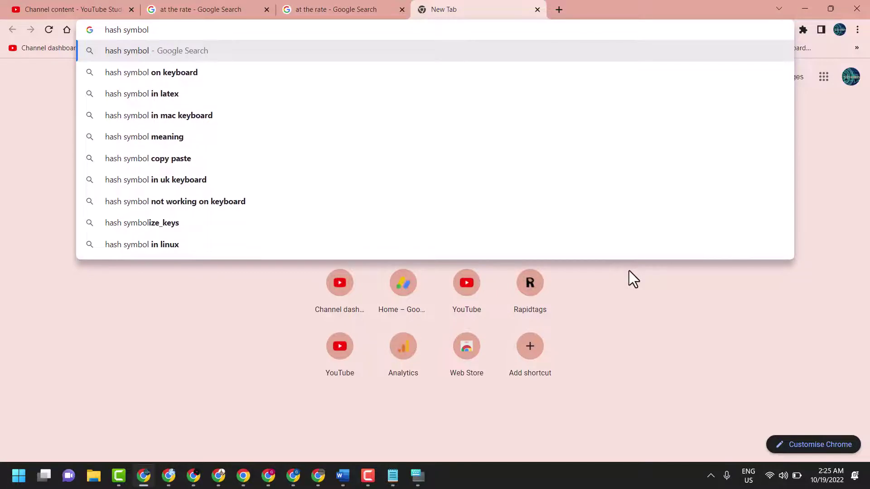
pyautogui.press('Return')
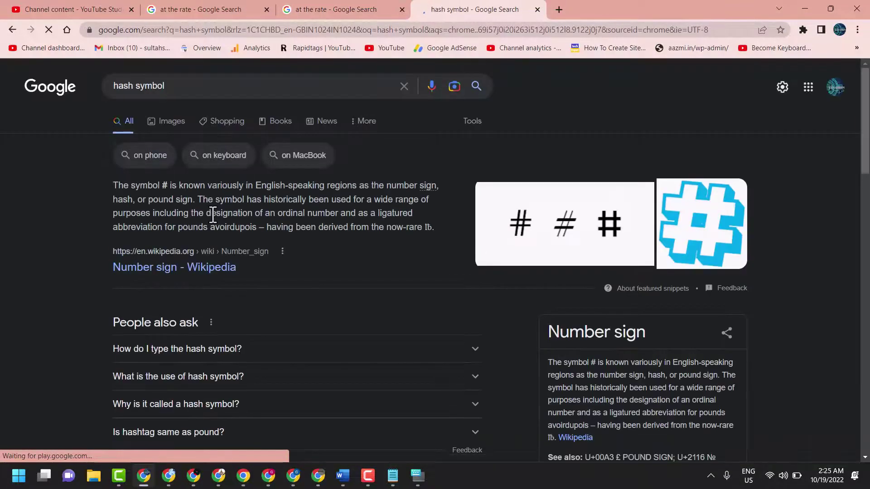
# Step: Copy the # character from the Google search snippet
pyautogui.doubleClick(169, 188)
pyautogui.rightClick(170, 189)
pyautogui.click(185, 195)
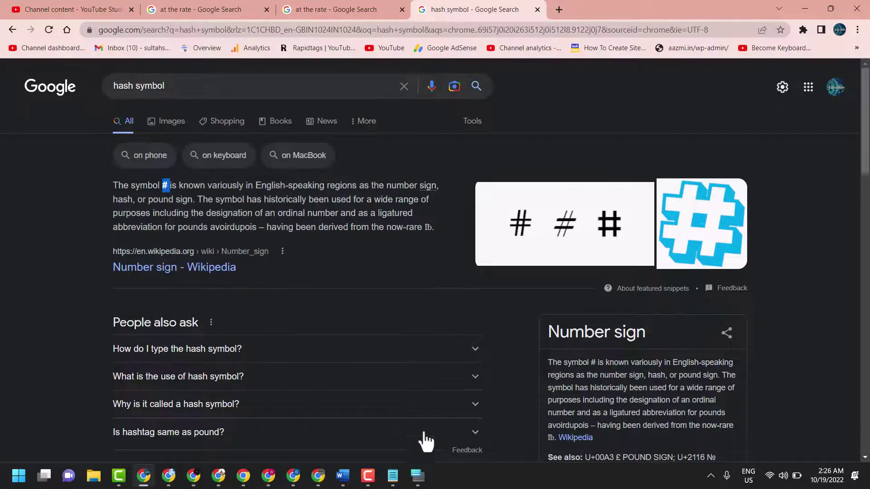
# Step: Paste four # symbols on the blank line below the @ signs in Notepad, then minimize it
pyautogui.click(393, 476)
pyautogui.scroll(-6, 362, 330)
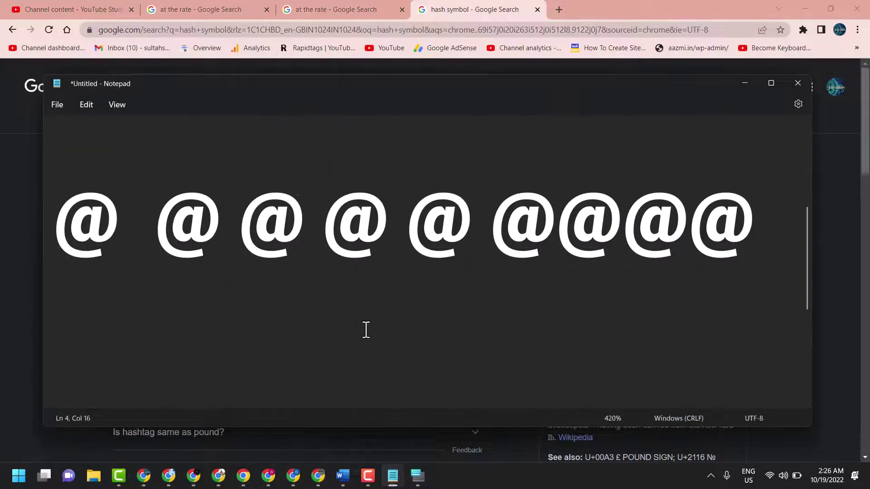
pyautogui.scroll(-5, 366, 330)
pyautogui.click(130, 206)
pyautogui.rightClick(131, 208)
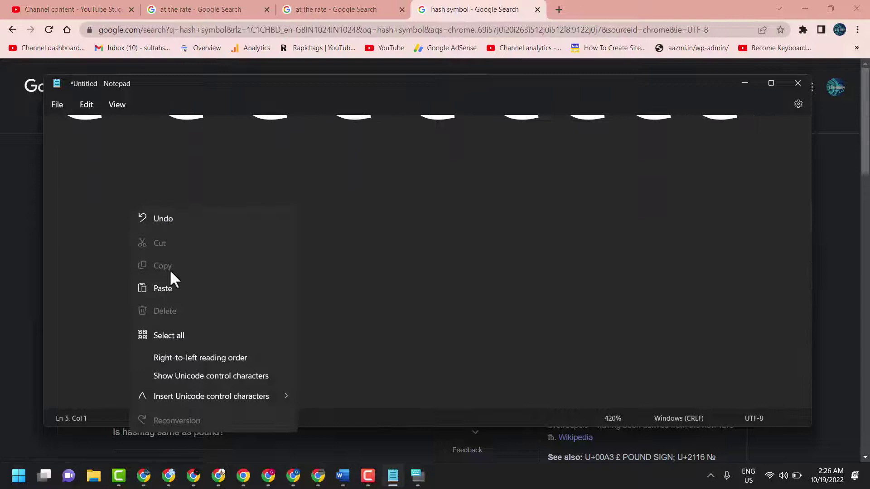
pyautogui.click(173, 290)
pyautogui.rightClick(158, 182)
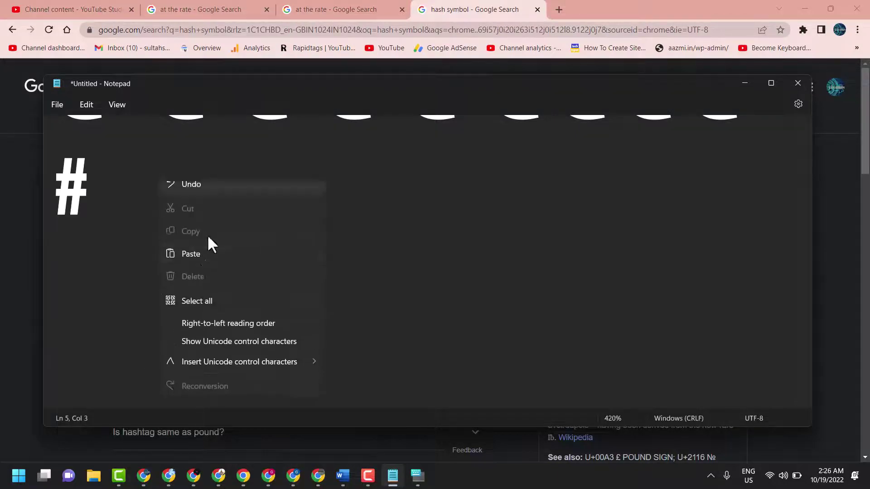
pyautogui.click(195, 265)
pyautogui.rightClick(235, 205)
pyautogui.click(266, 285)
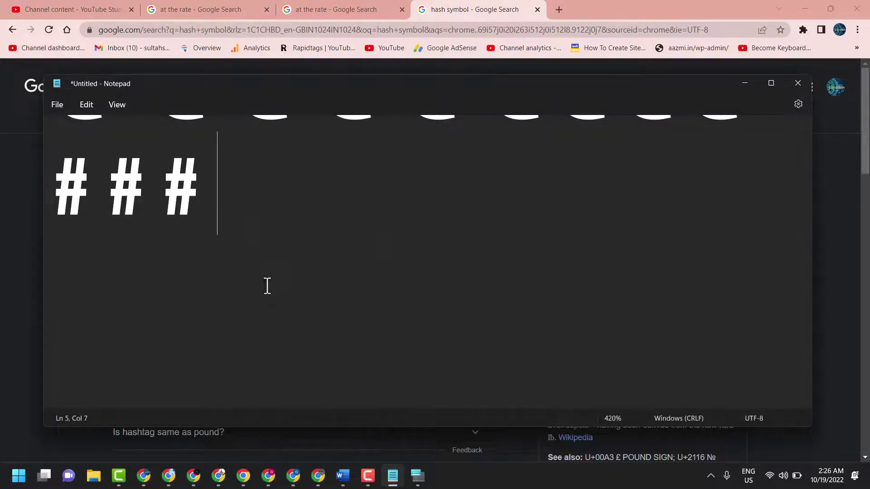
pyautogui.rightClick(286, 202)
pyautogui.click(320, 281)
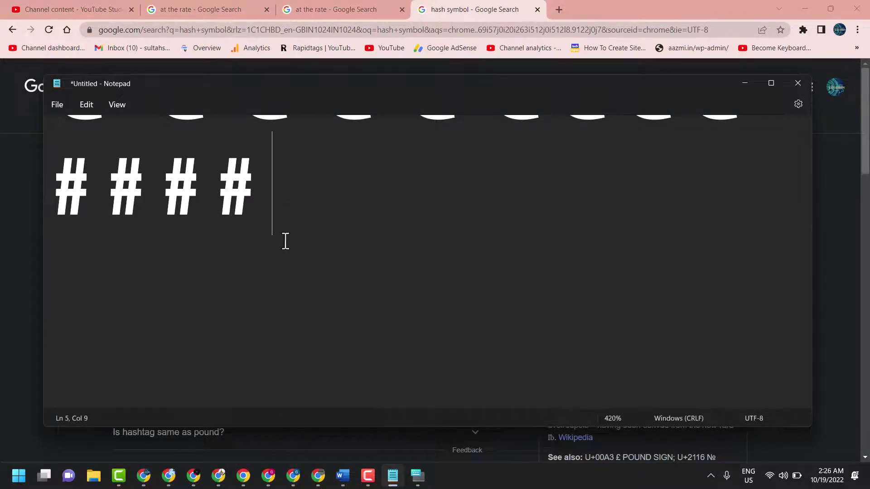
pyautogui.click(741, 83)
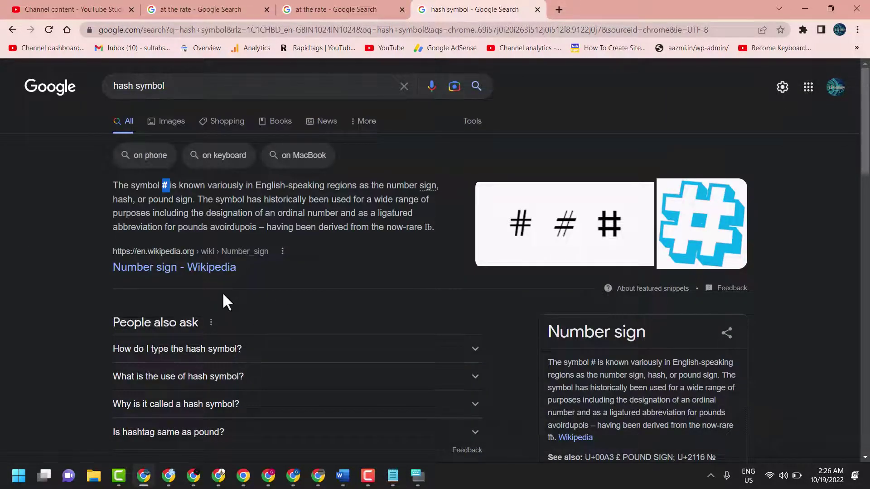
# Step: Open the On-Screen Keyboard and move it down over the hash symbol results
pyautogui.click(416, 475)
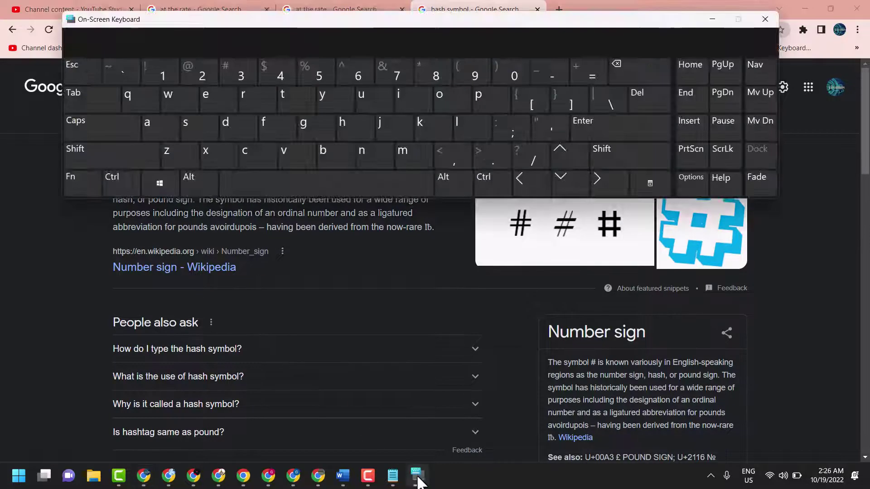
pyautogui.moveTo(348, 20); pyautogui.dragTo(328, 158)
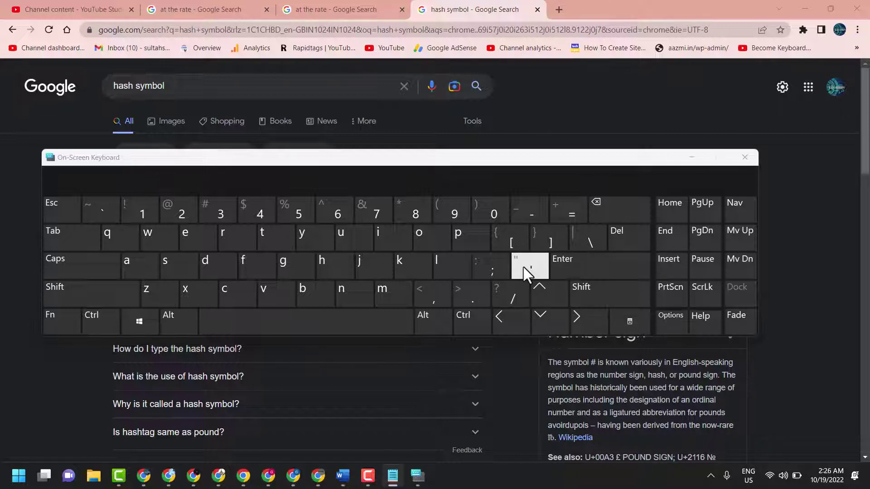
# Step: Minimize the On-Screen Keyboard and show the desktop with Win+D
pyautogui.click(689, 157)
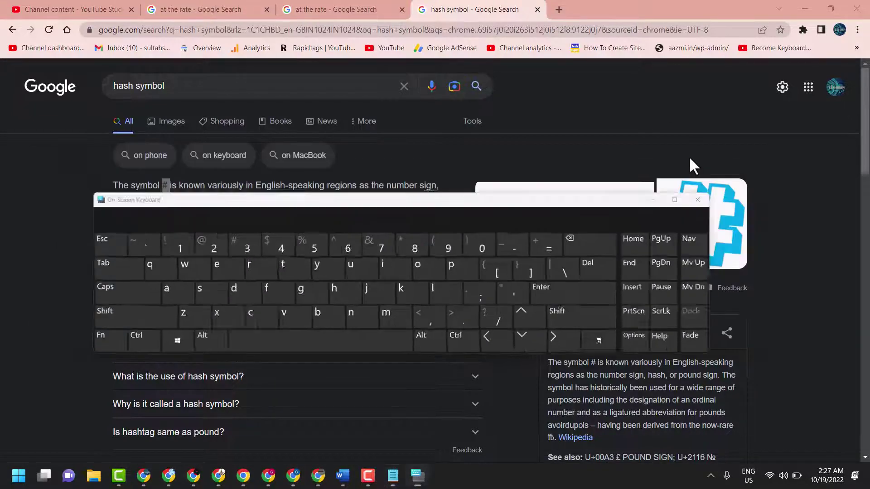
pyautogui.press('super+d')
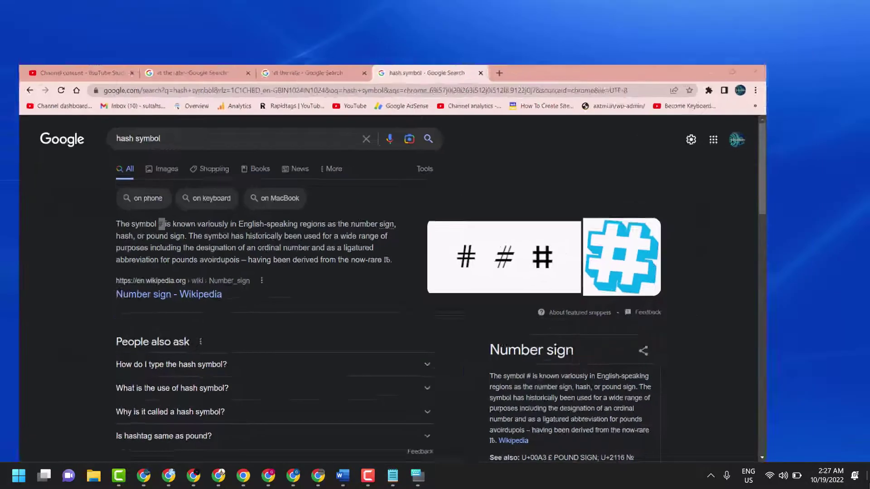